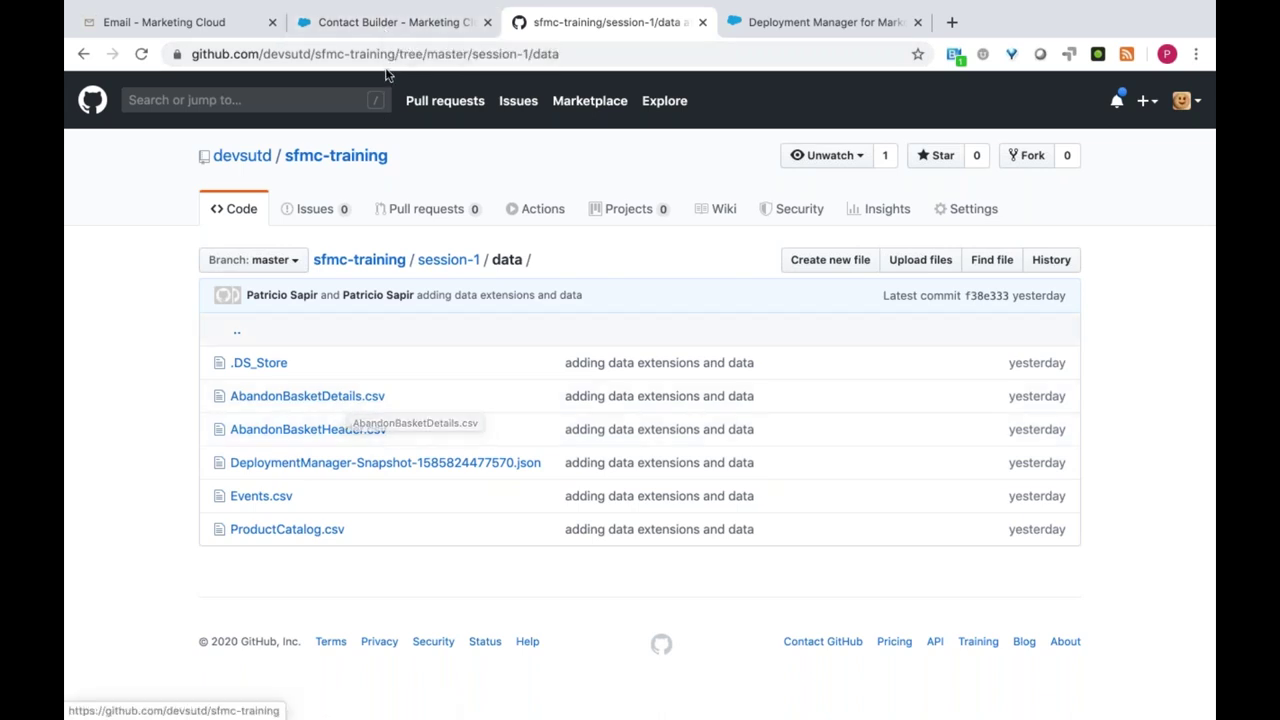
Switch to the Contact Builder tab showing the SFMC Training Series data extensions
key(ctrl+shift+Tab)
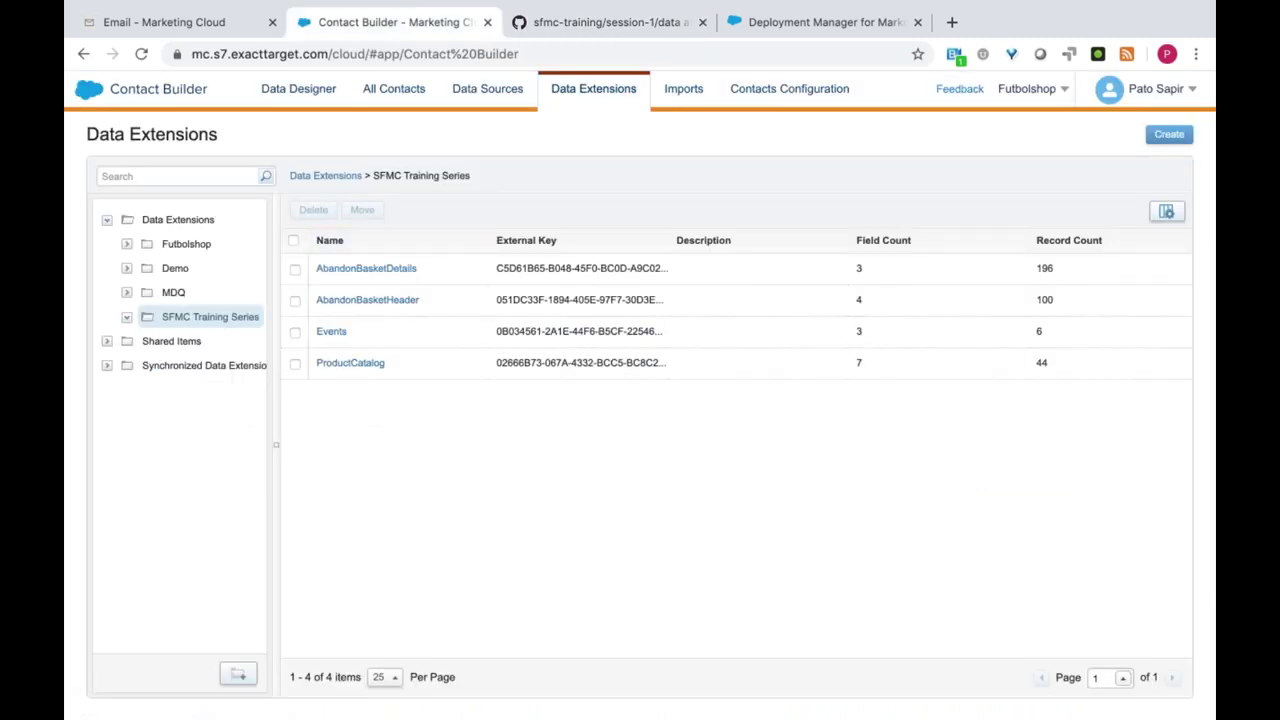
Review the records of the AbandonBasketHeader and AbandonBasketDetails data extensions
click(395, 300)
click(472, 214)
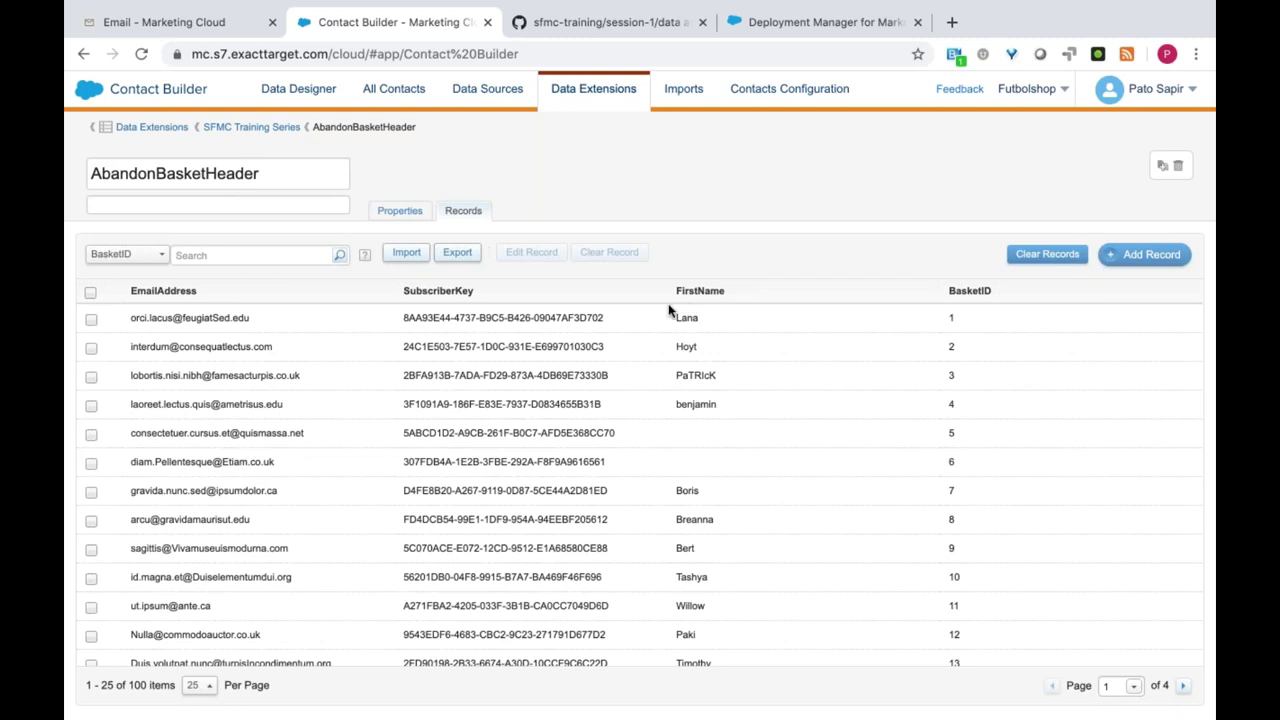
click(224, 134)
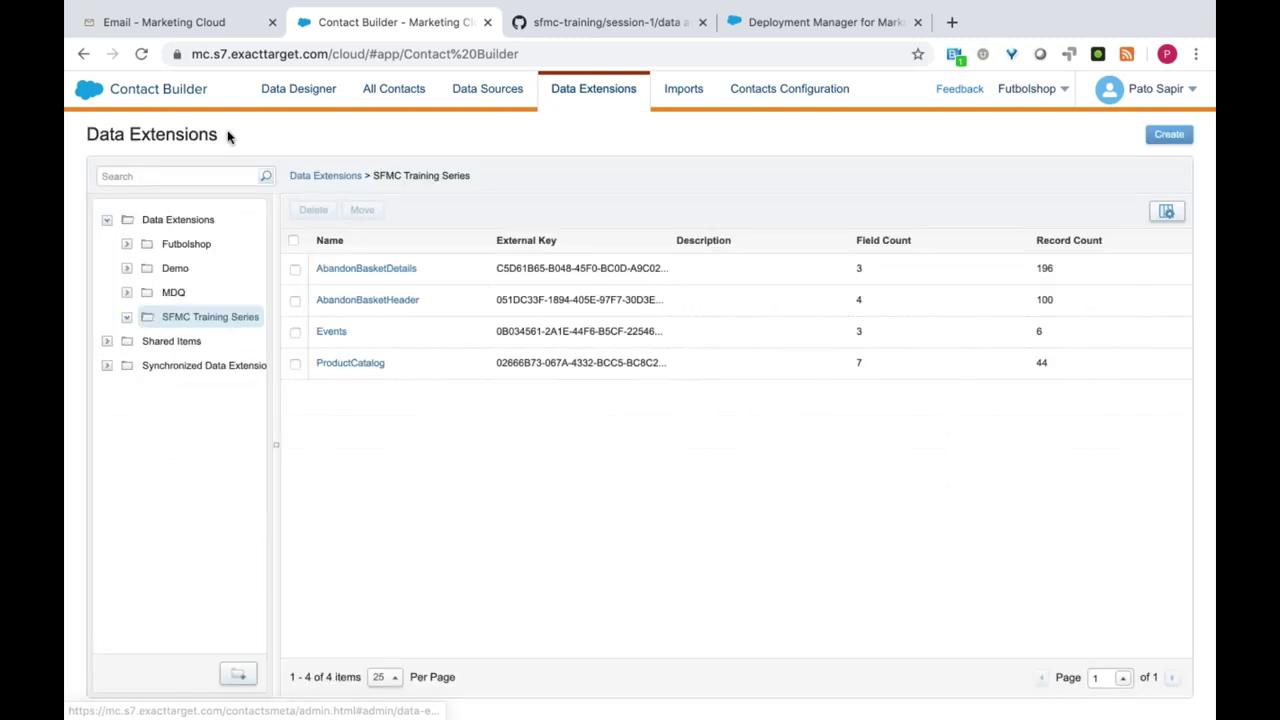
click(388, 270)
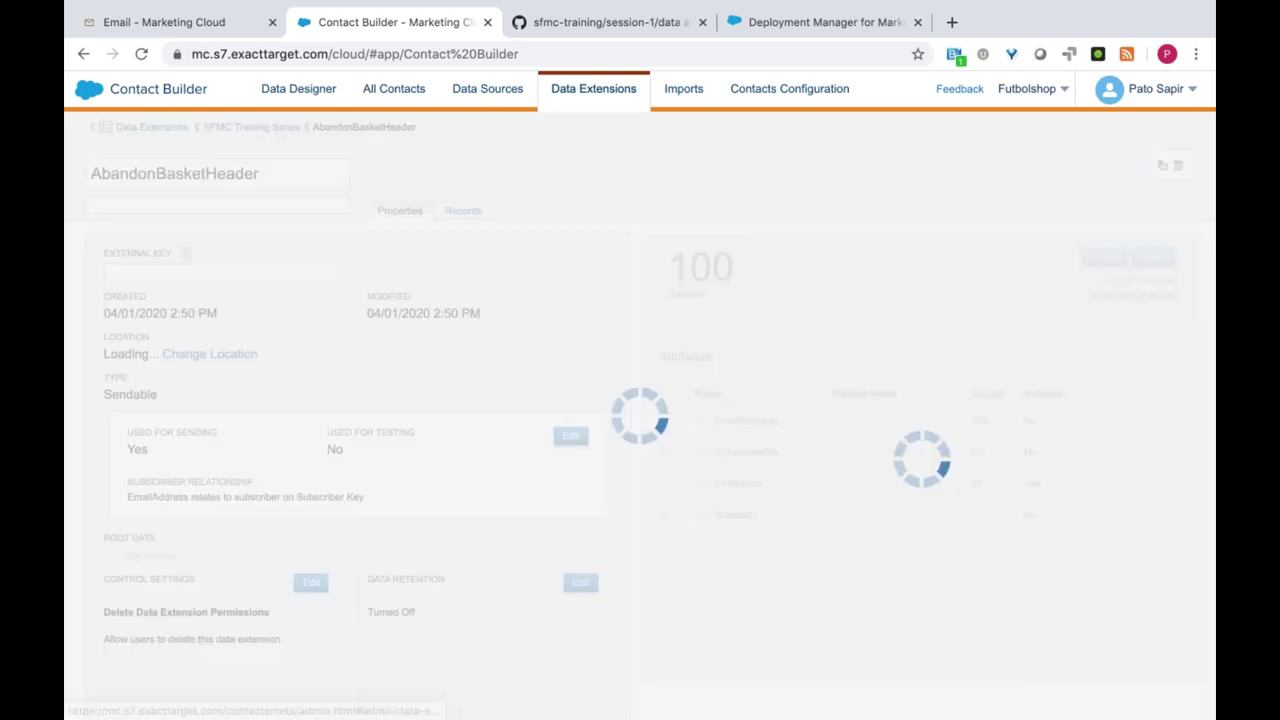
click(453, 213)
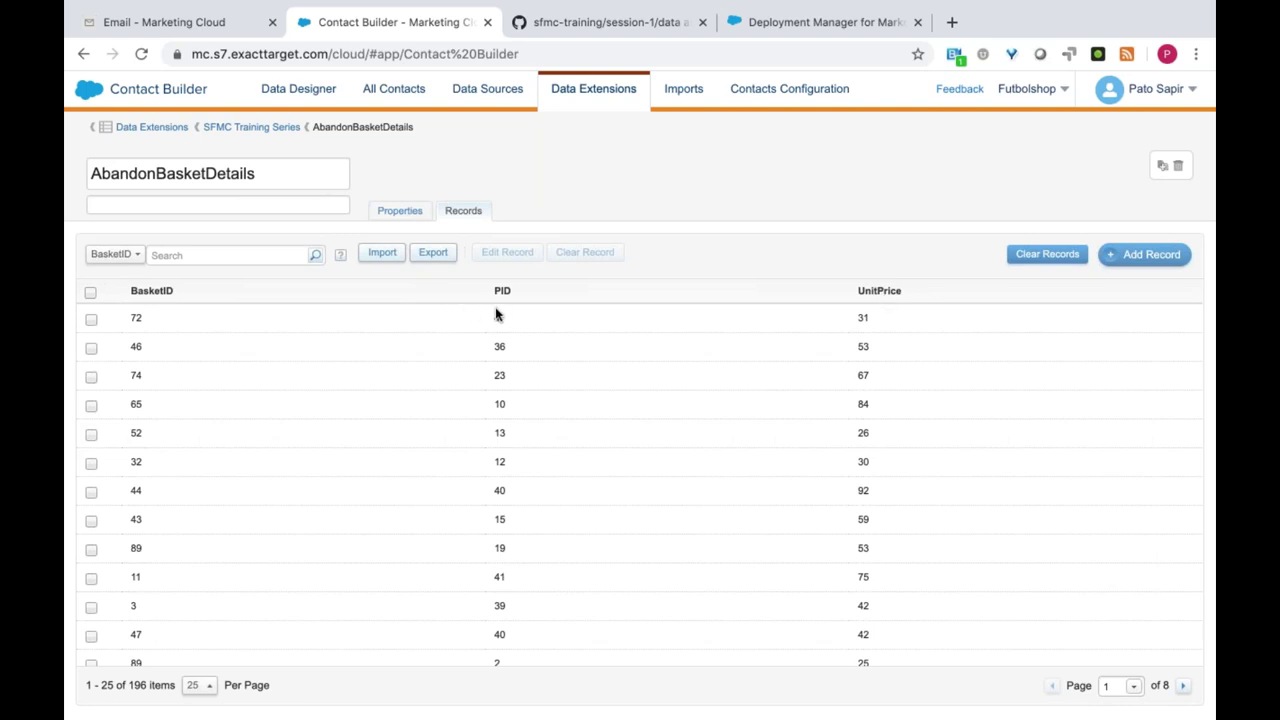
click(258, 128)
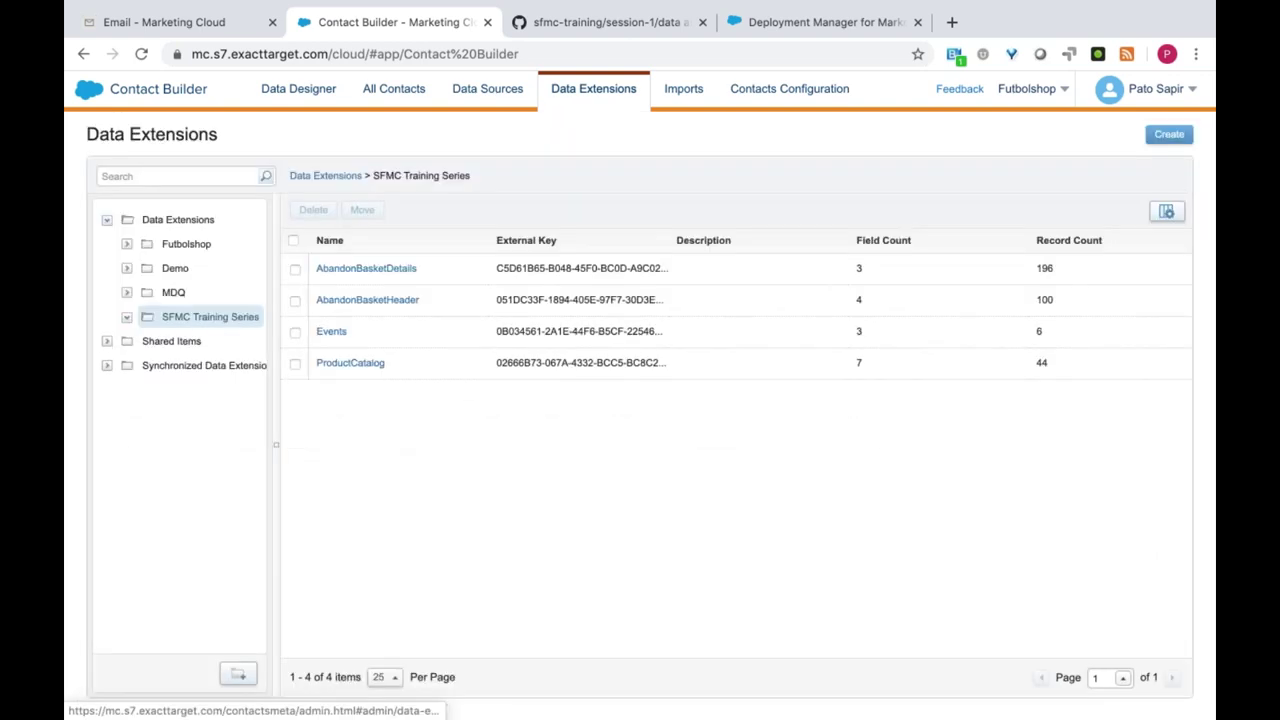
Review the ProductCatalog and Events data extension records, then go to the Email tab
click(405, 268)
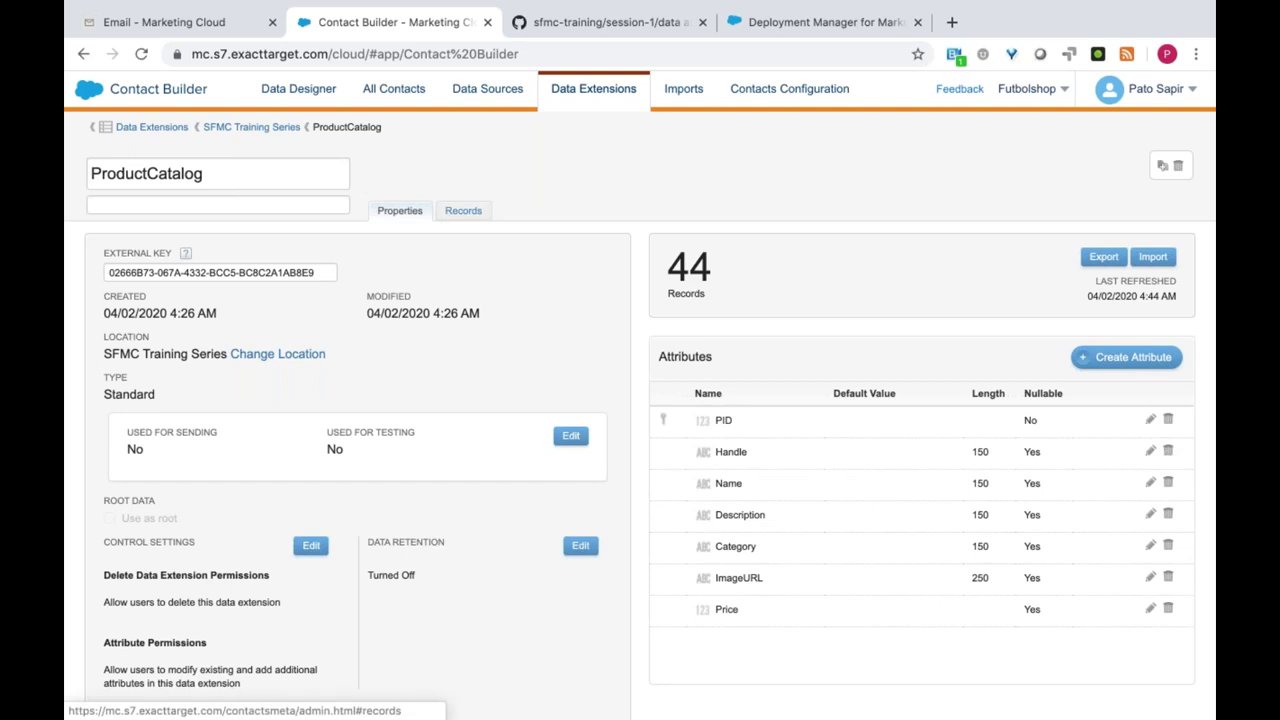
click(441, 212)
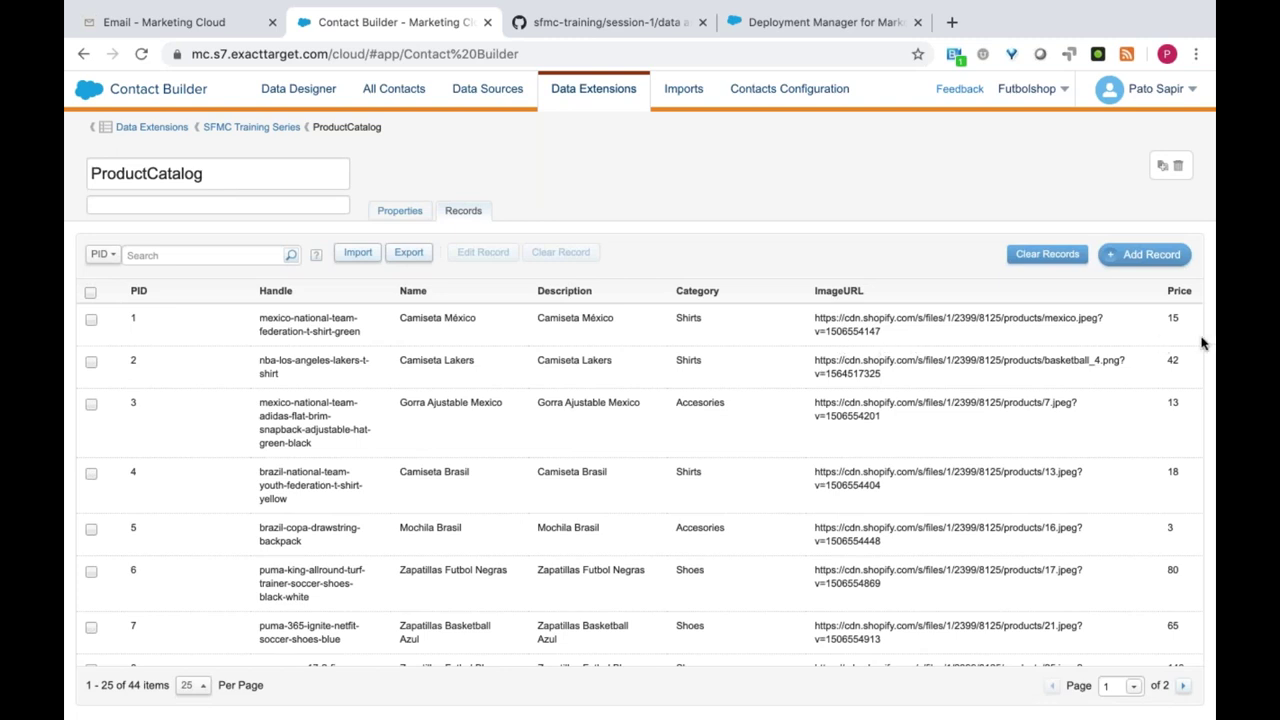
click(240, 127)
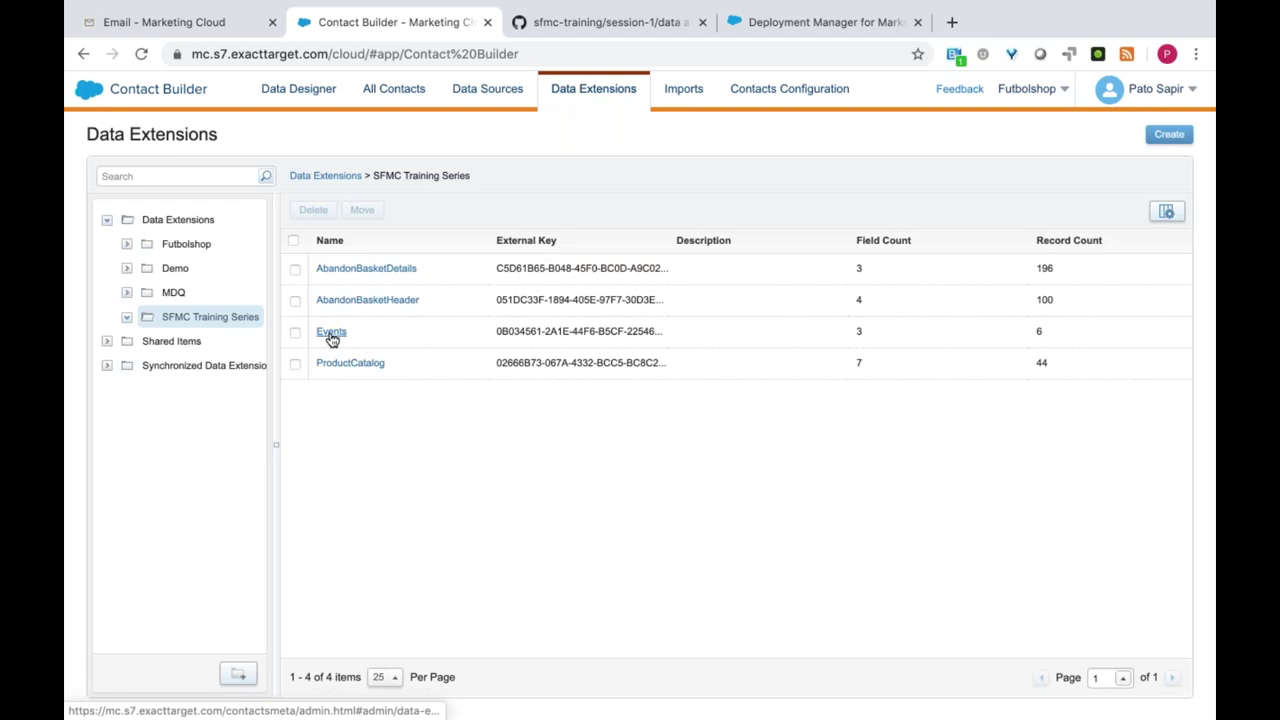
click(350, 363)
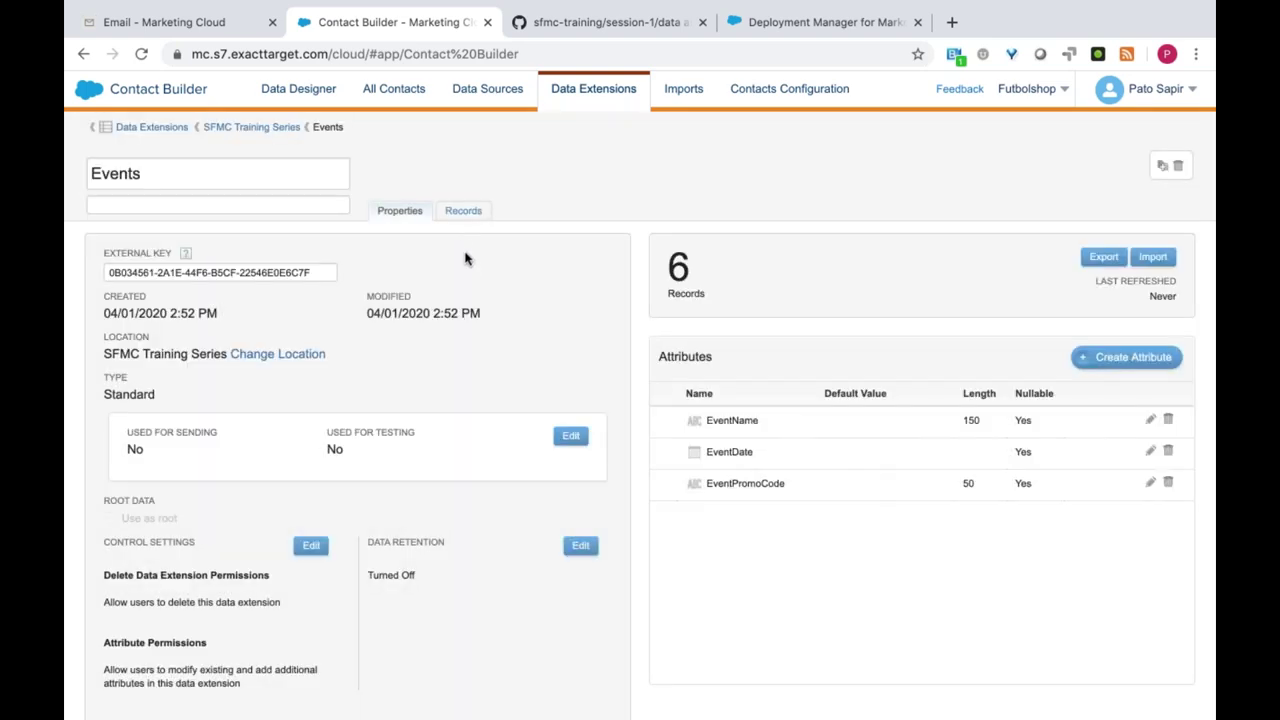
click(464, 211)
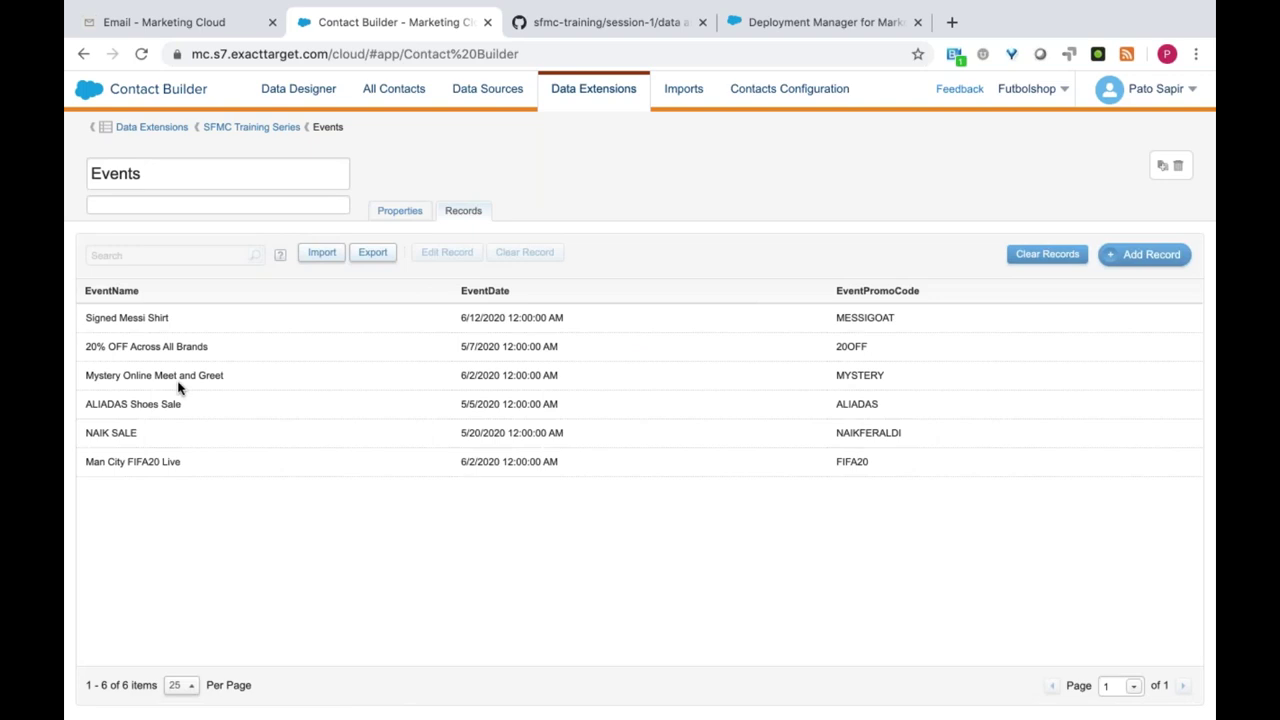
click(272, 130)
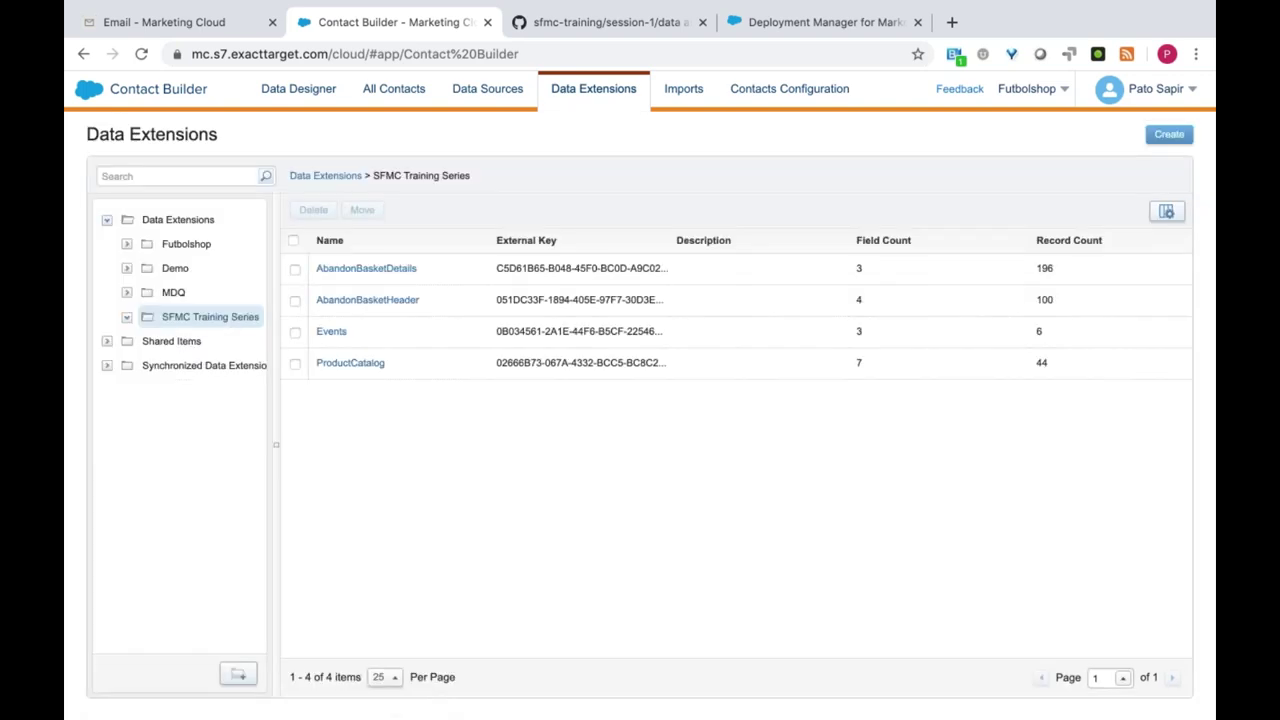
click(228, 34)
Duplicate the AMPScript Fundamentals email and save the copy
click(433, 348)
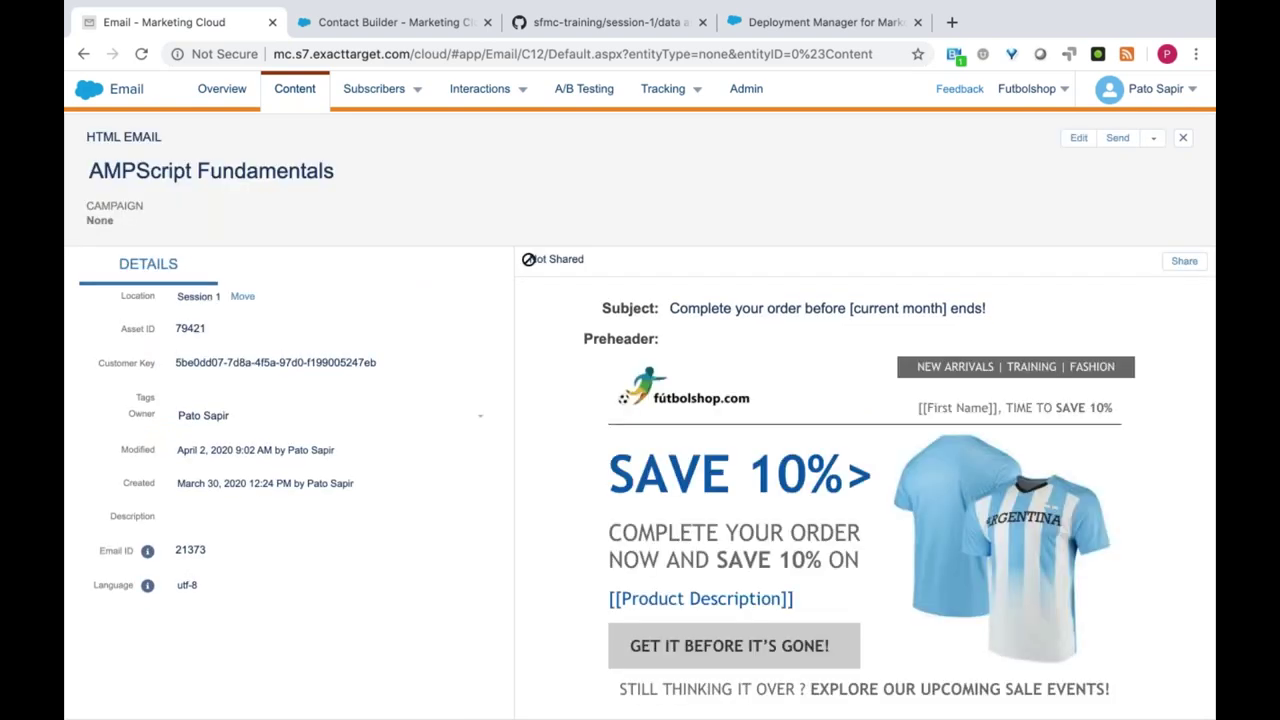
scroll(586, 486, down, 3)
scroll(860, 500, up, 3)
click(1152, 142)
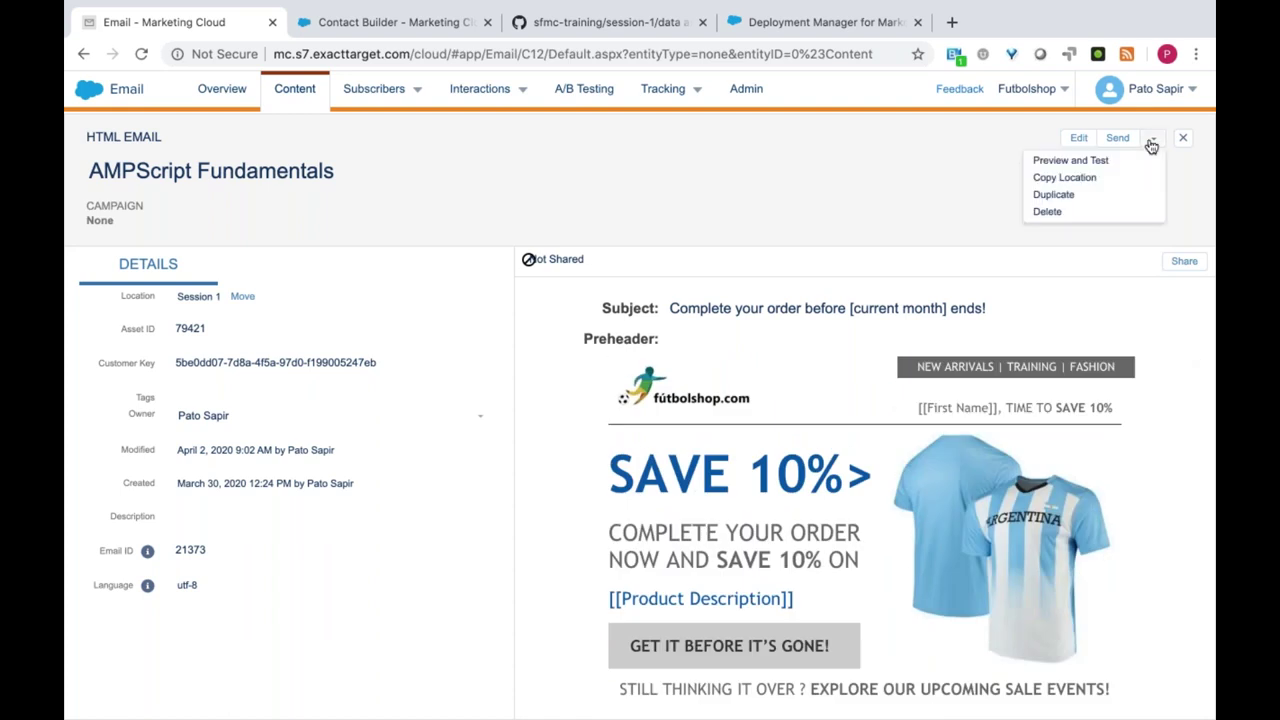
click(1083, 194)
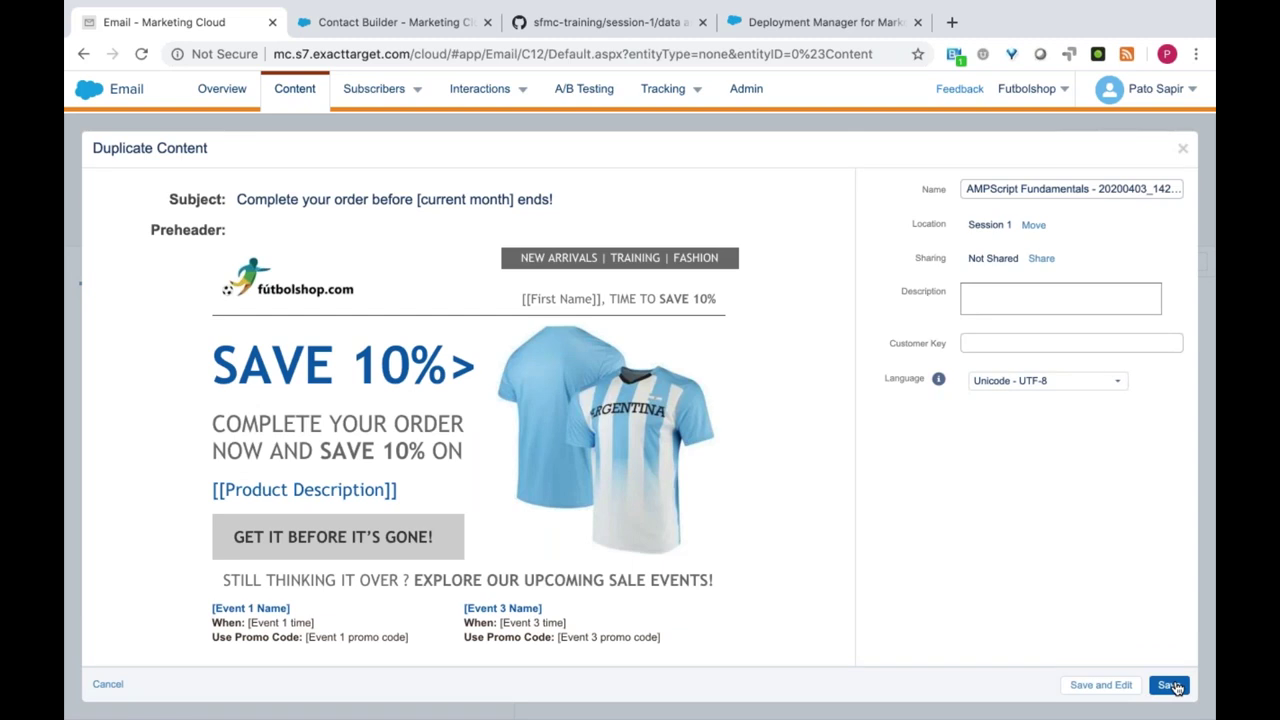
click(1170, 686)
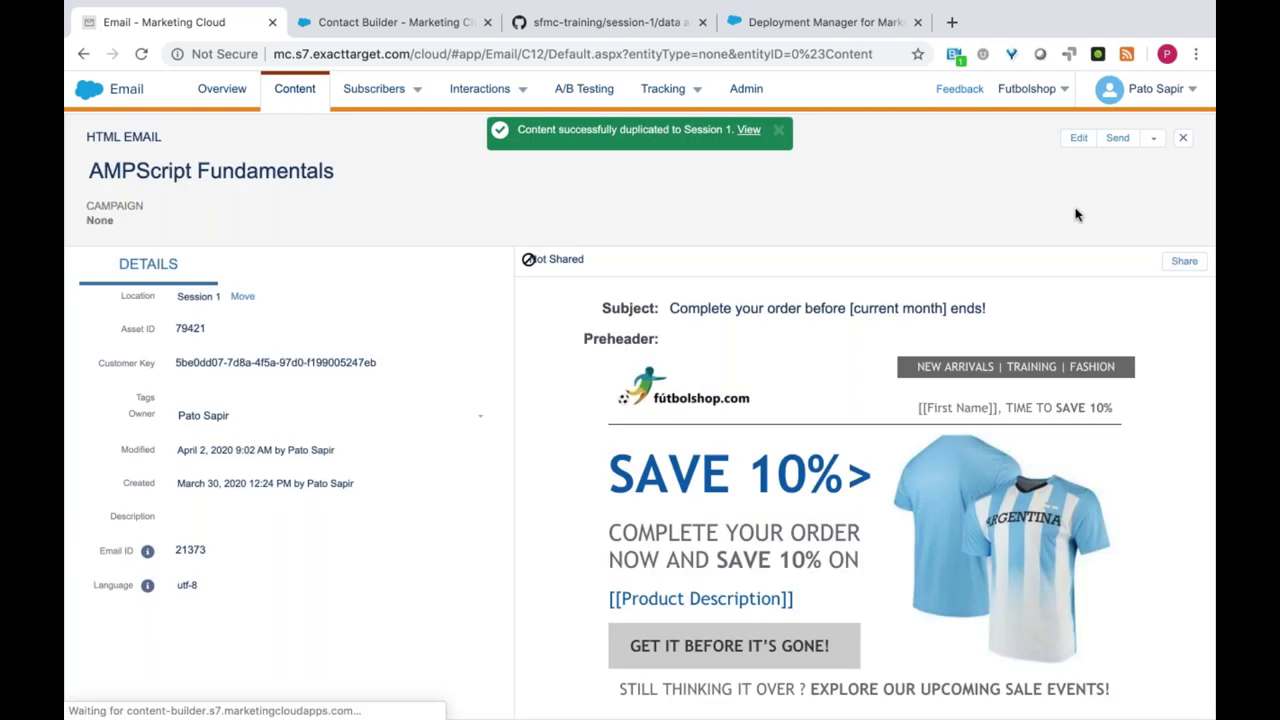
Open the duplicated copy from Session 1 and start editing its content
click(1182, 138)
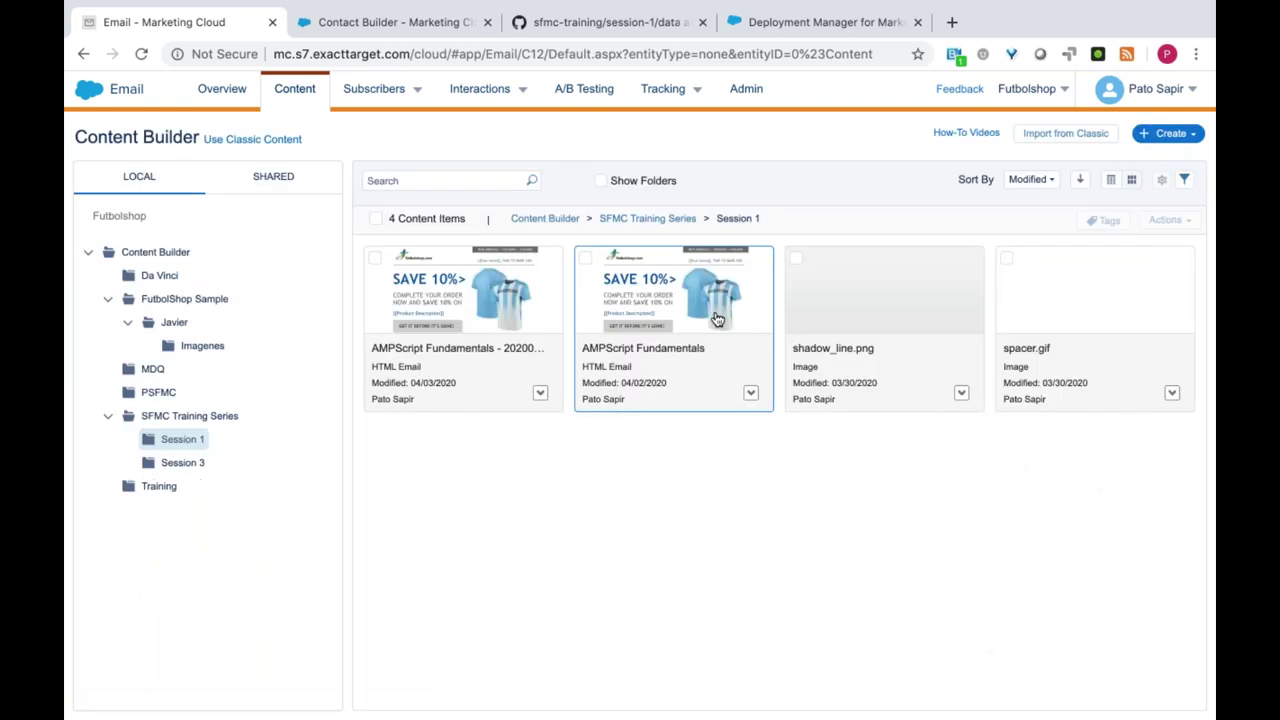
click(471, 357)
click(1079, 140)
click(1040, 177)
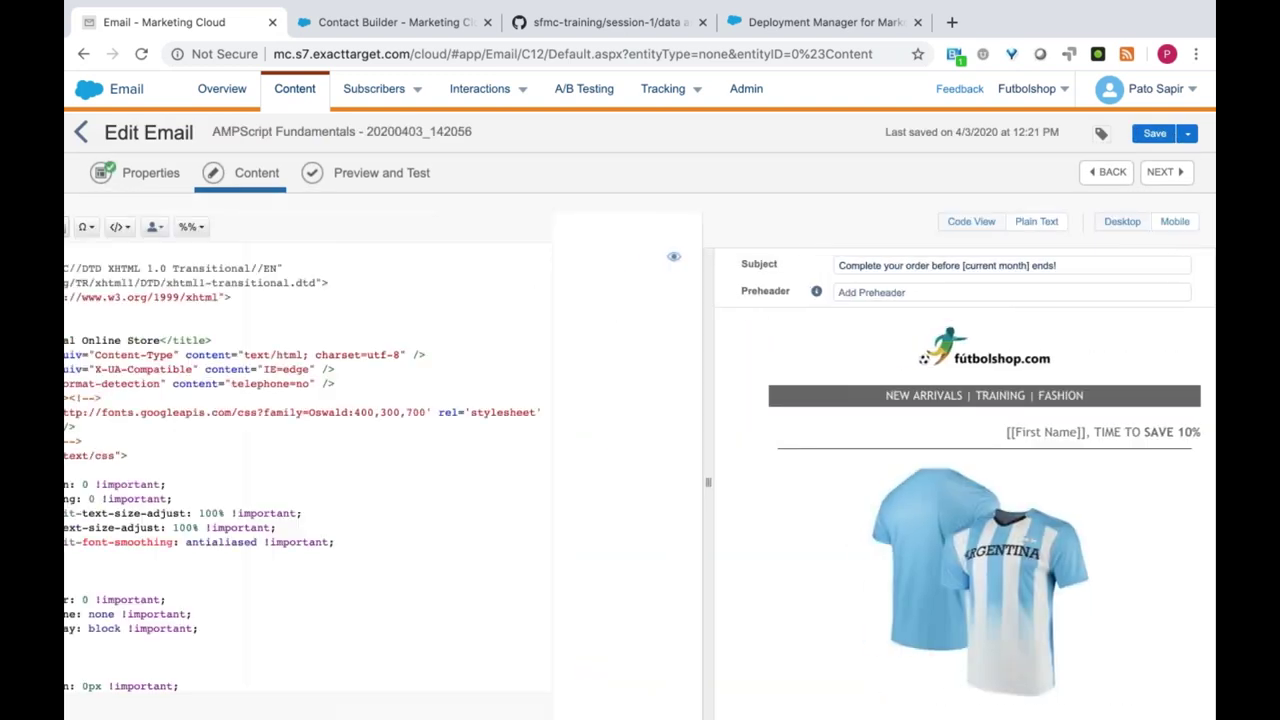
Once the editor loads, check the GitHub data folder, then view the Deployment Manager listing
click(547, 22)
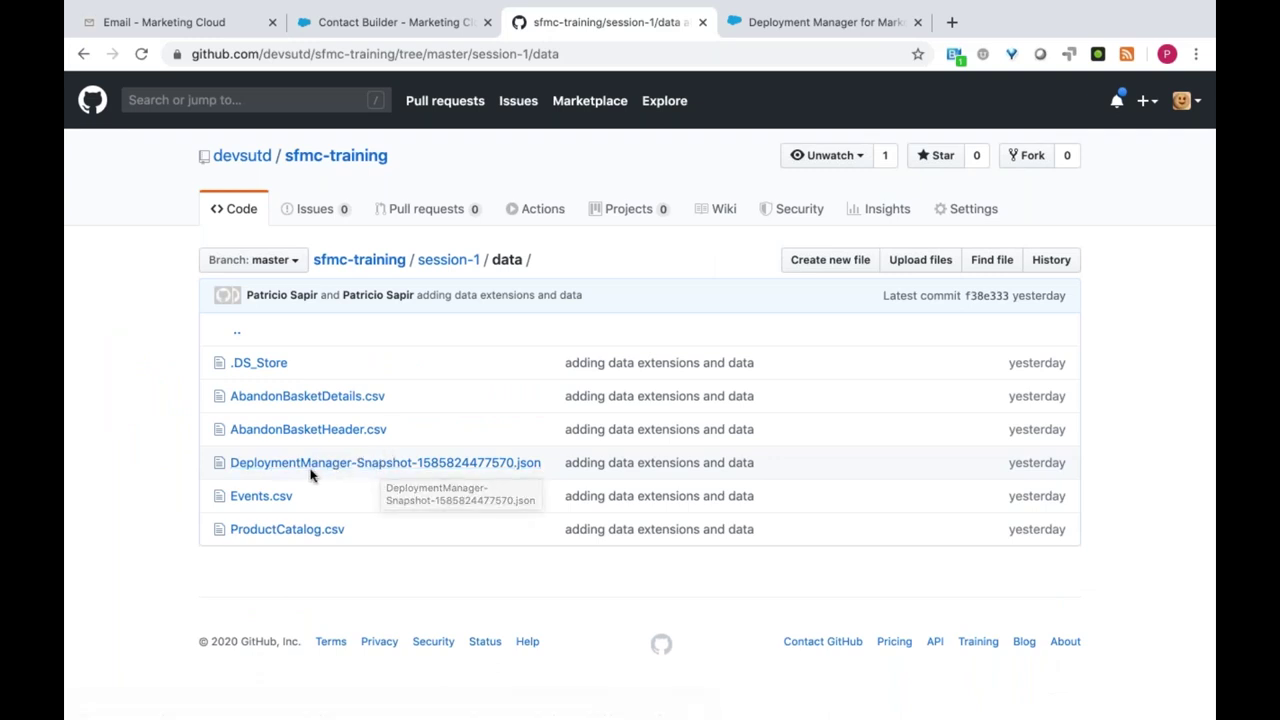
click(800, 26)
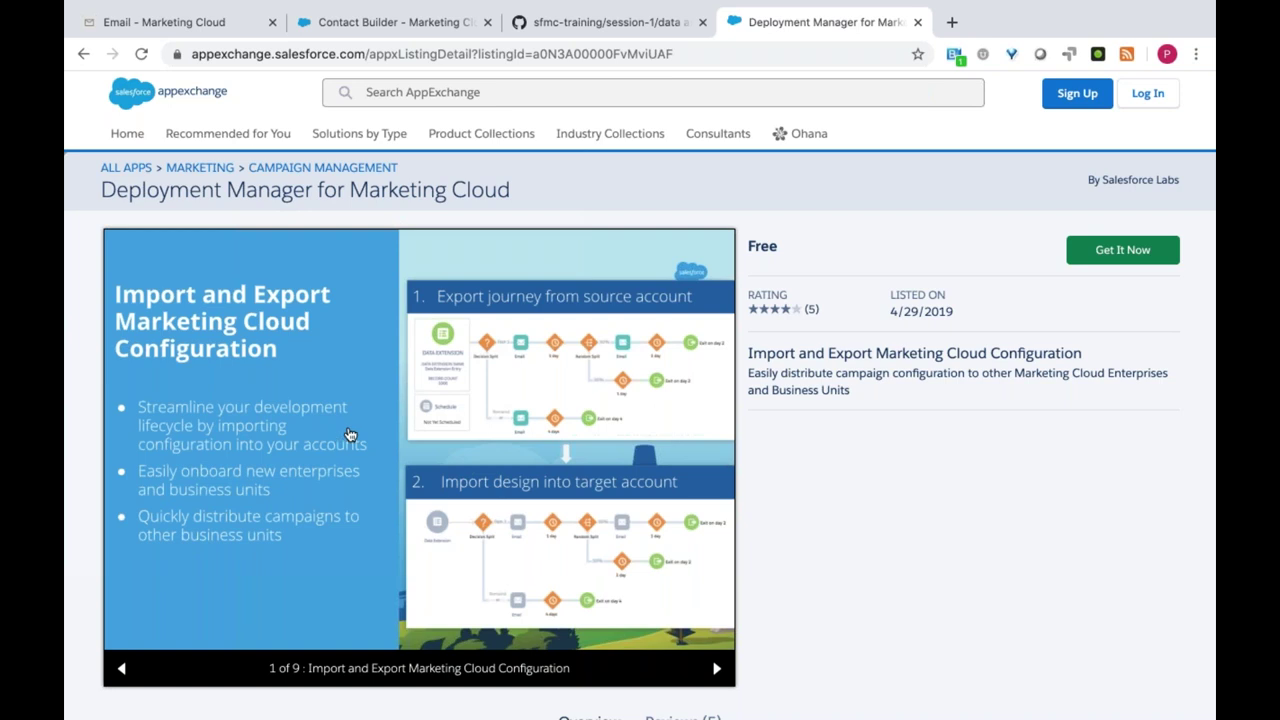
View the 'Select the Configuration to Export' screenshot, then return to the sfmc-training GitHub folder
click(716, 668)
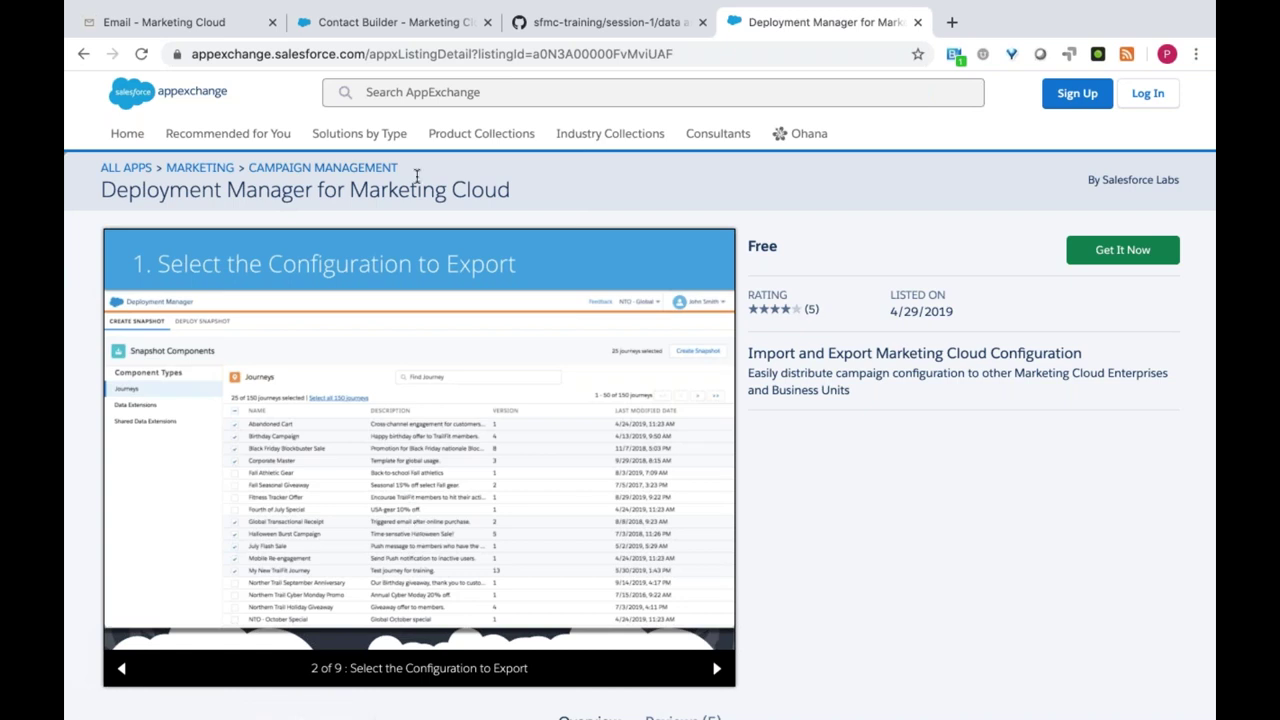
click(549, 26)
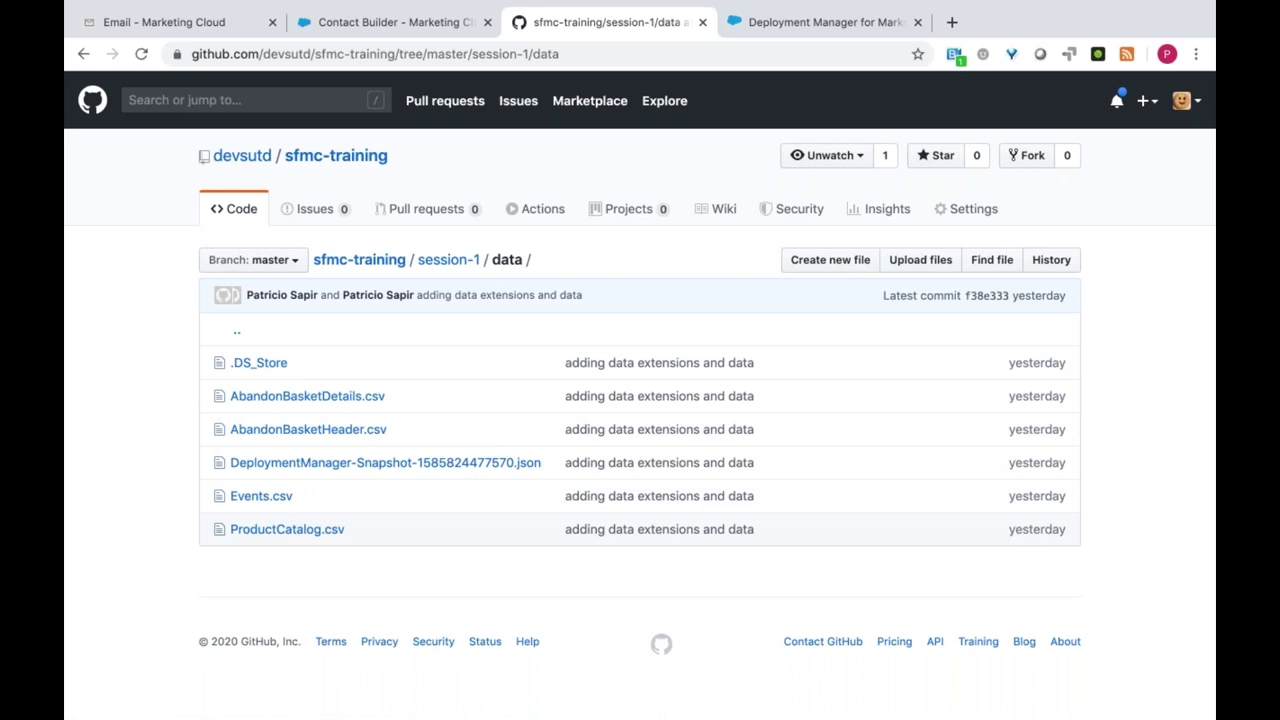
Go up to the session-1 folder, then advance the presentation to the AMPscript Basic Syntax slide
click(470, 264)
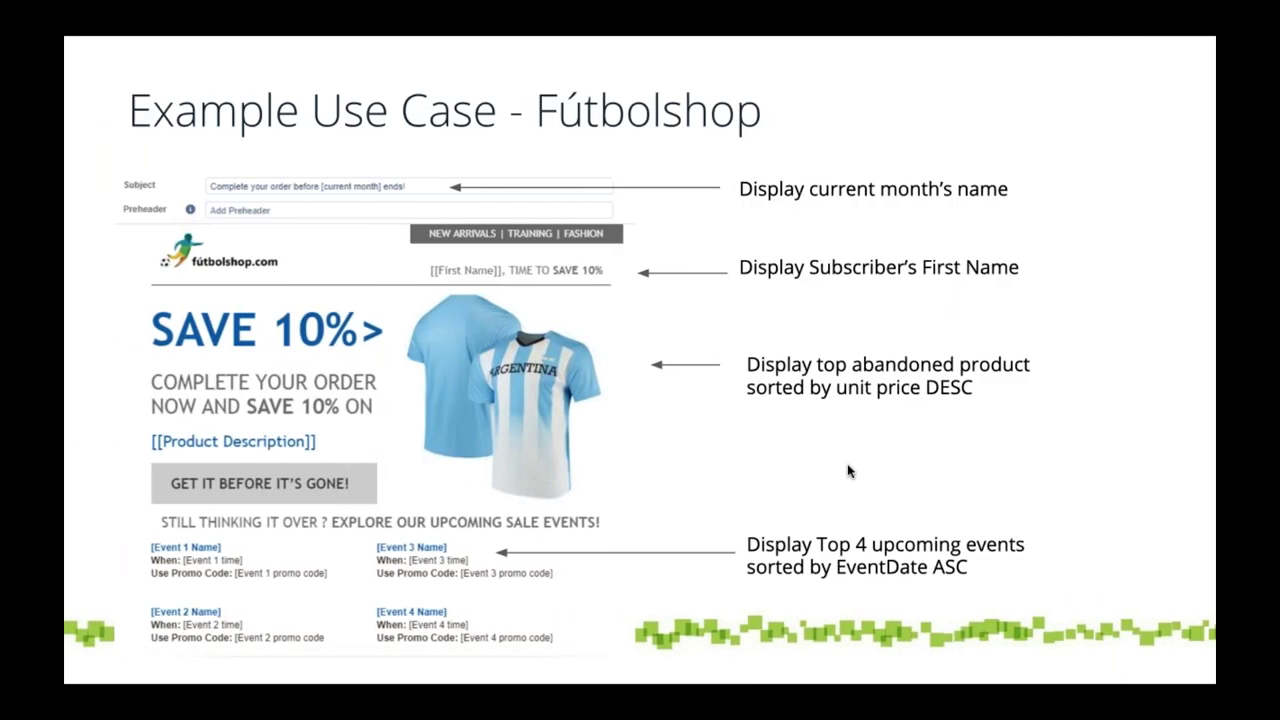
key(Right)
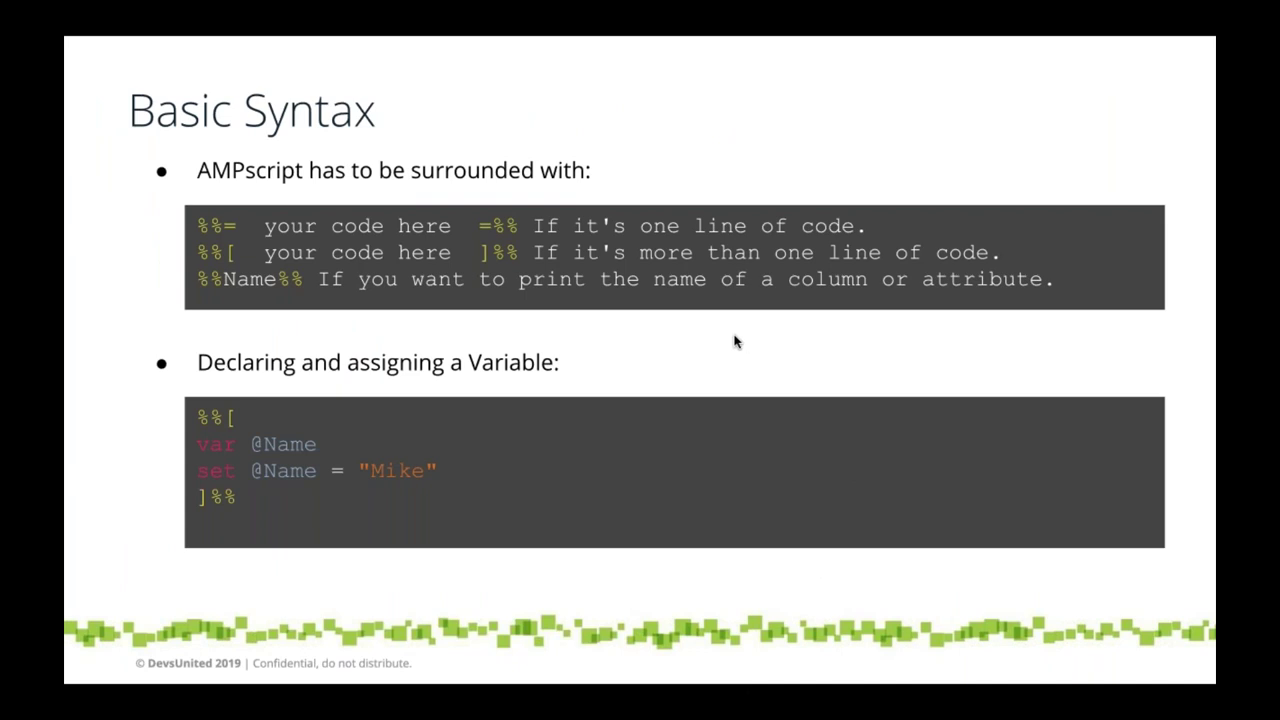